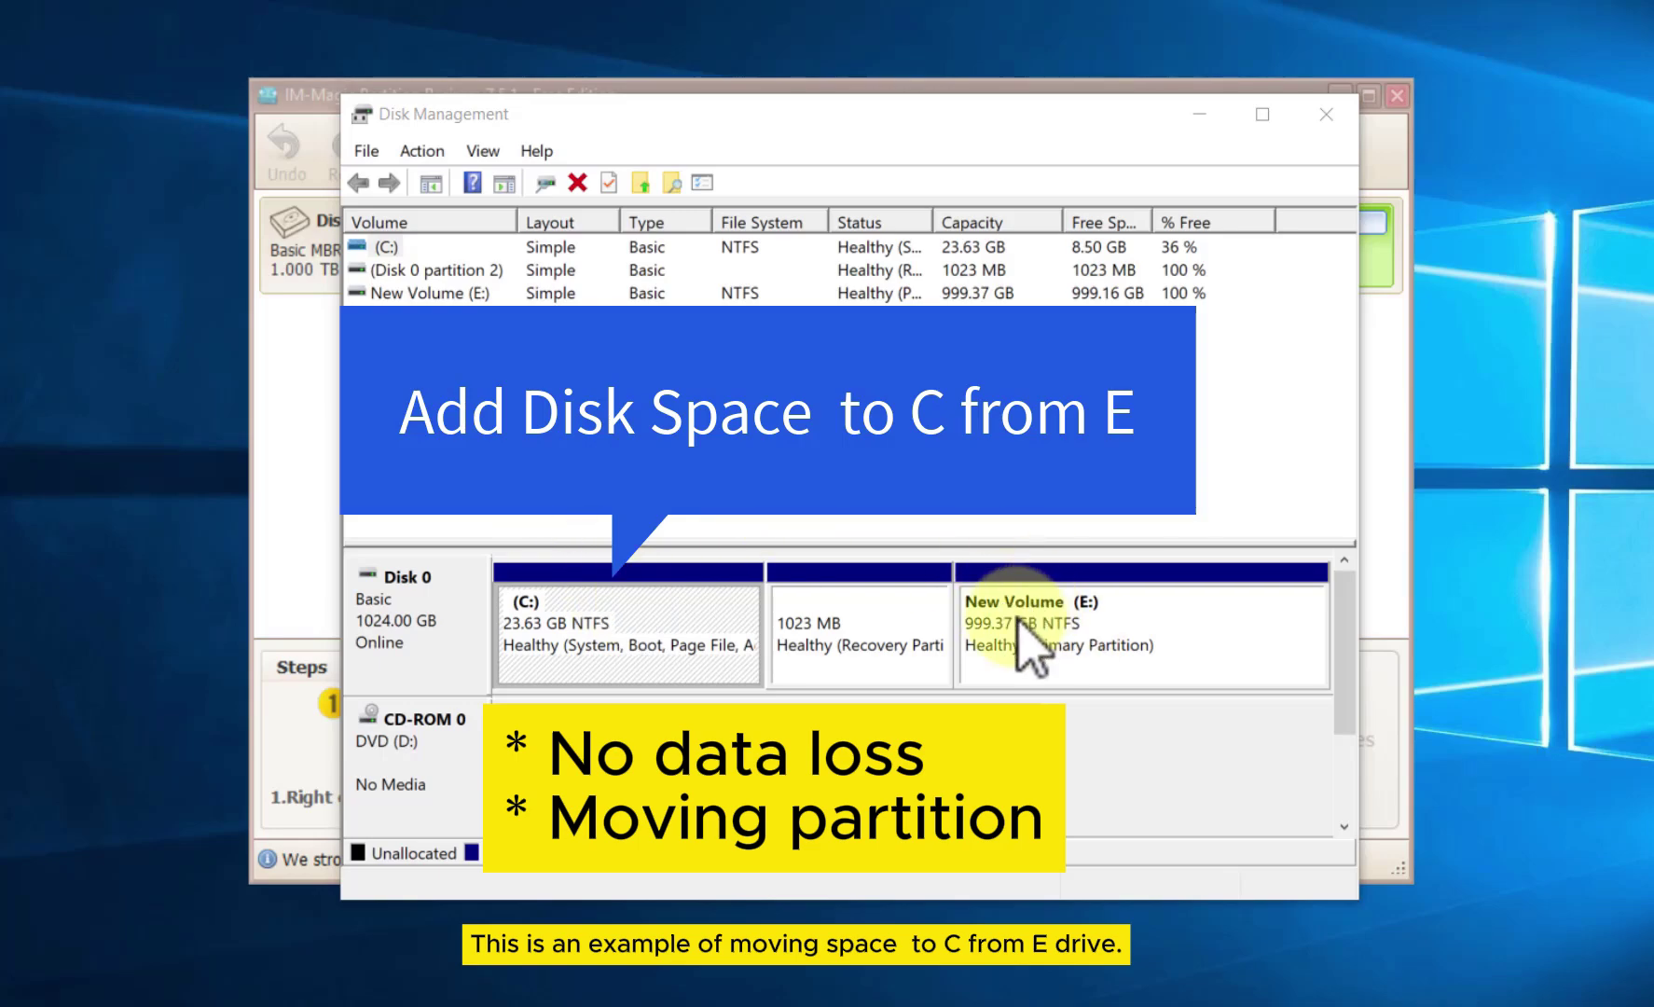
Inspect the E, 1023 MB recovery and C partitions in Disk Management, then close it
click(980, 665)
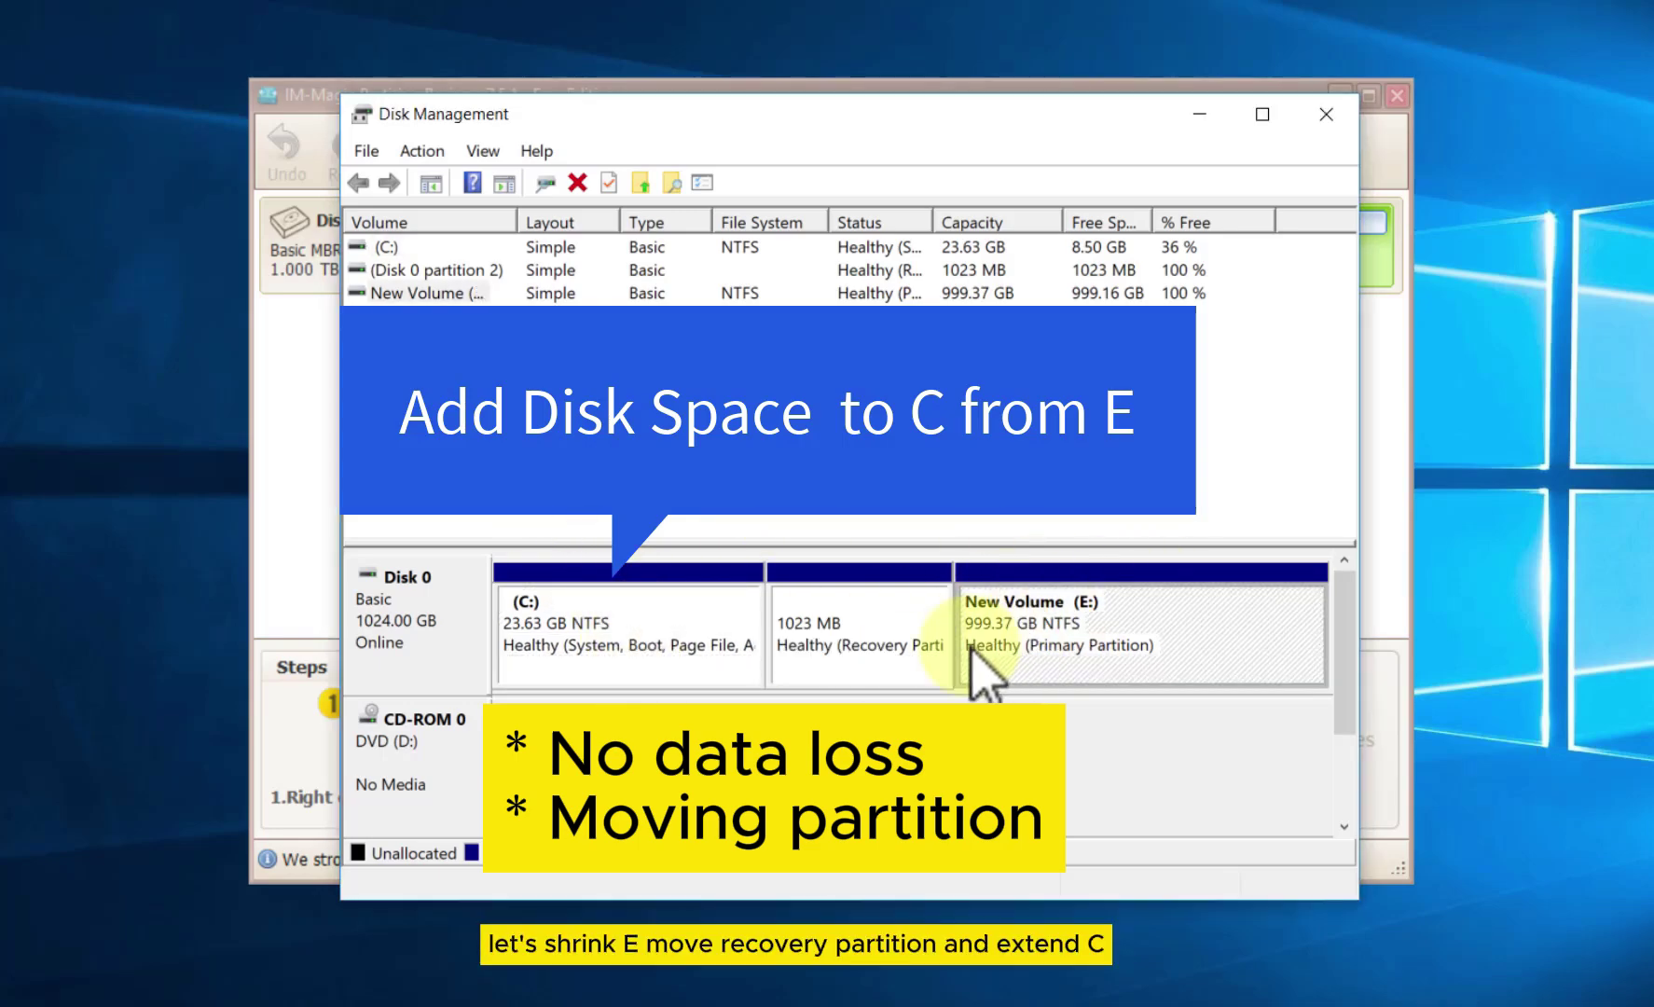
click(801, 617)
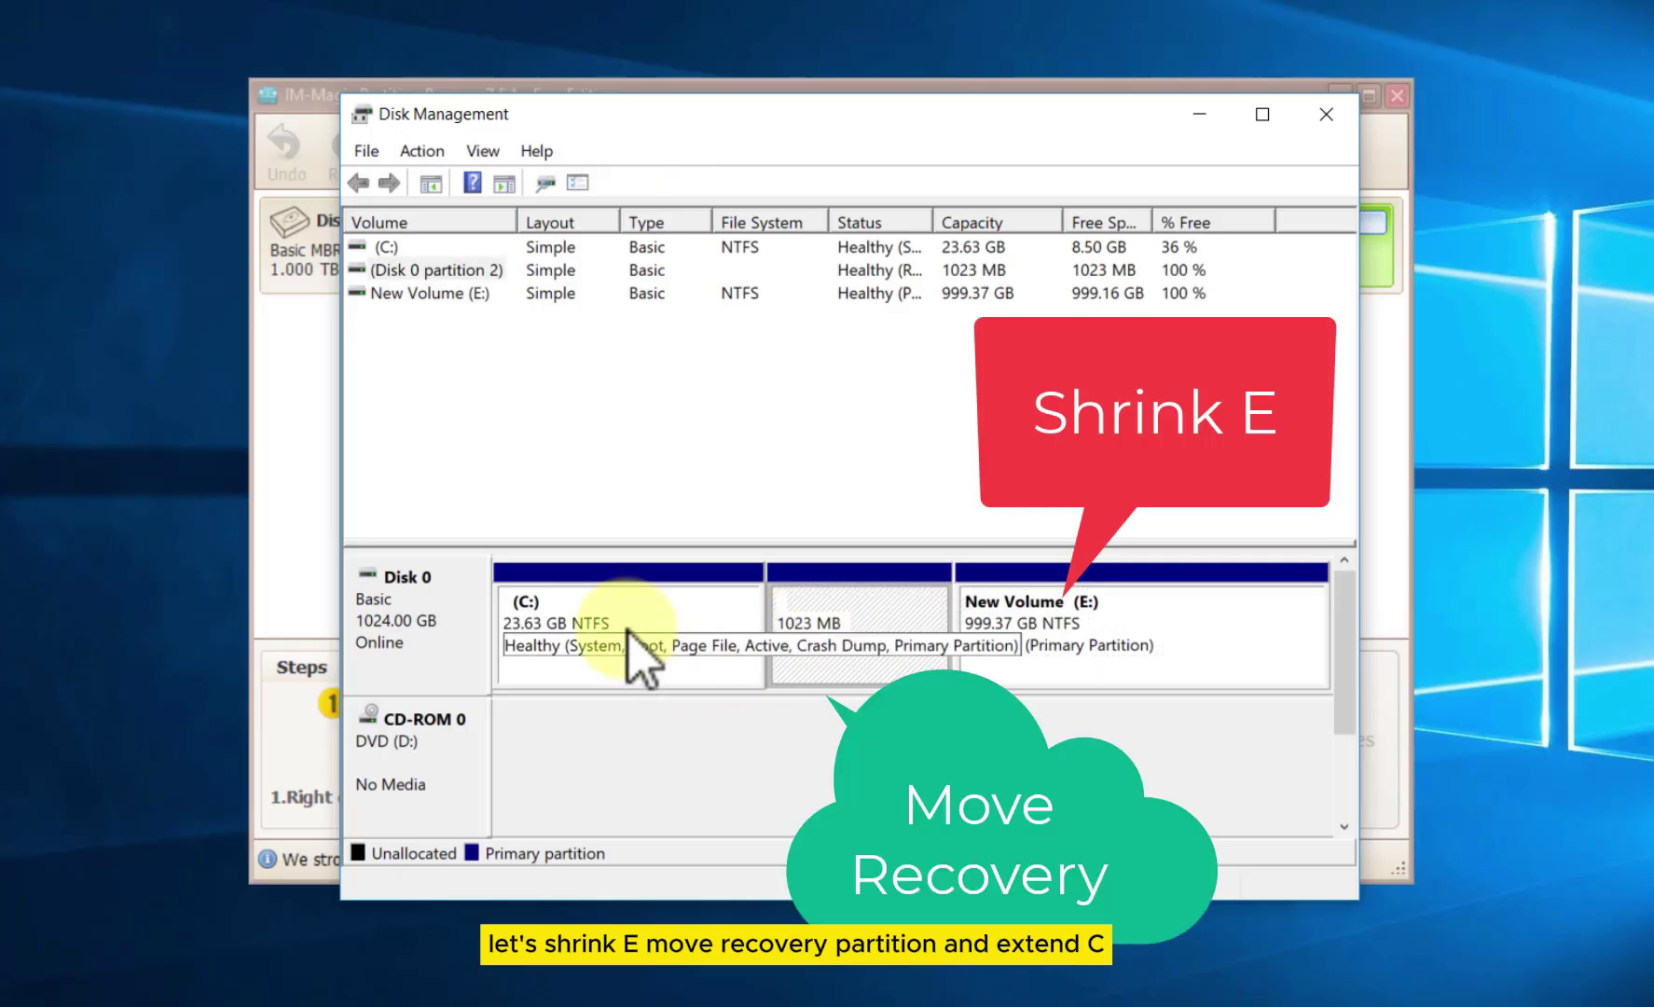
click(582, 632)
click(1326, 114)
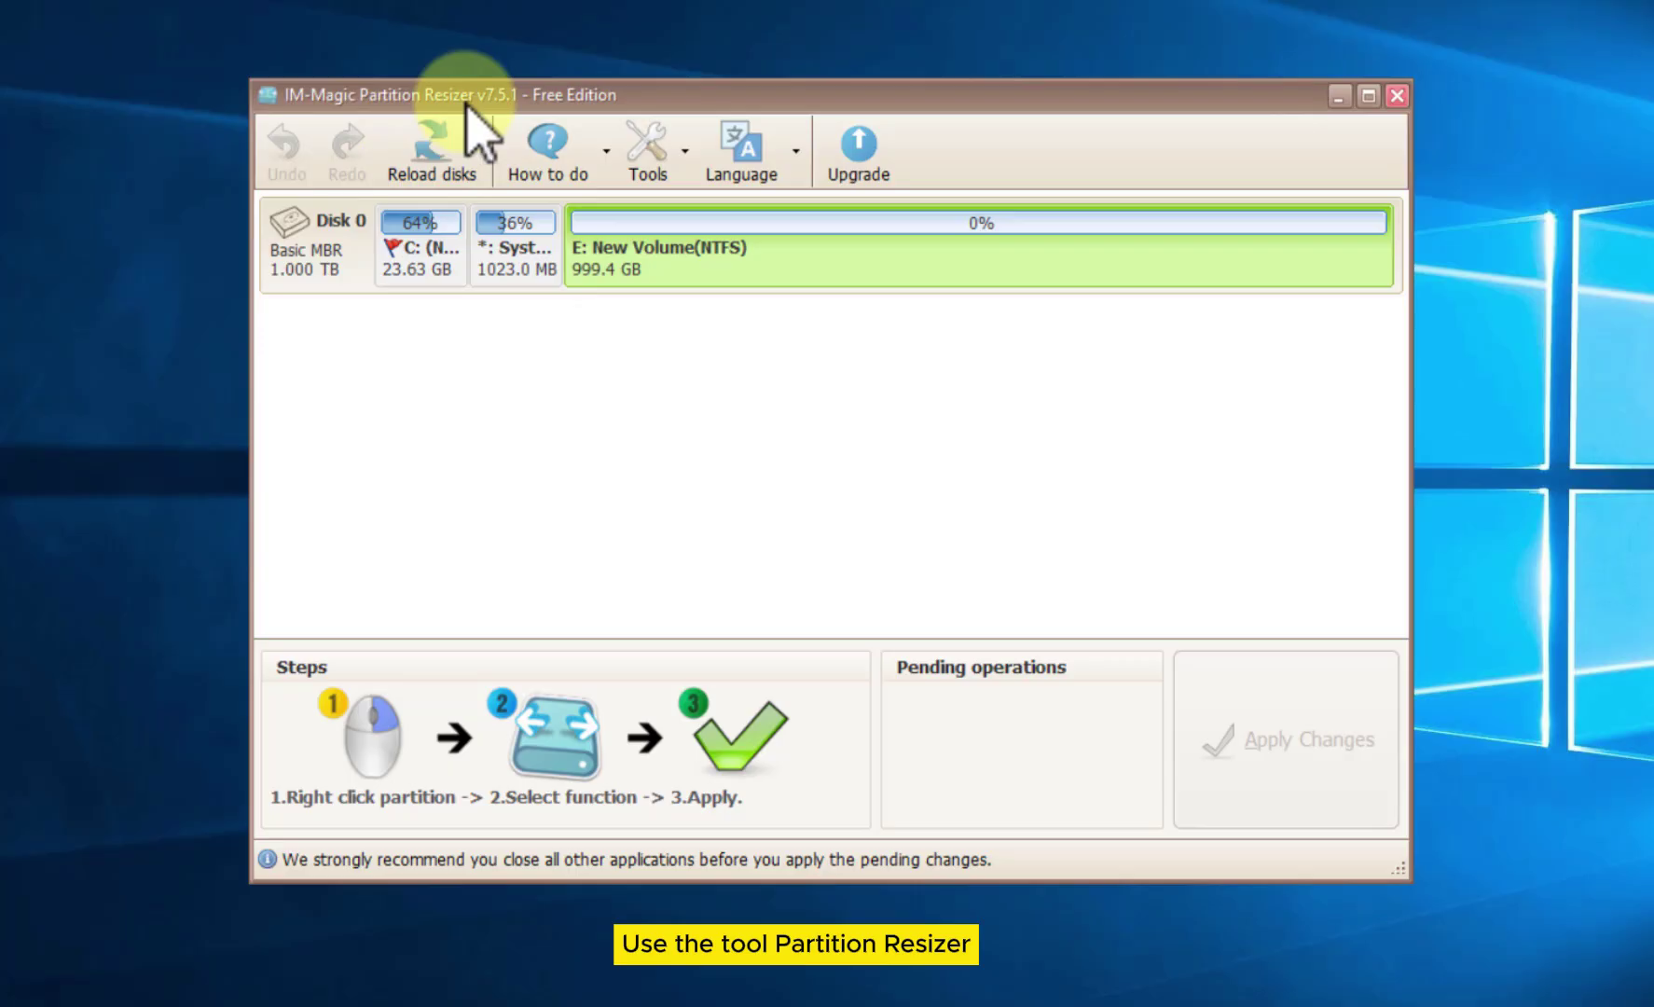
Shrink E from its left edge, leaving about 179.5 GB unallocated before it
right_click(630, 252)
click(680, 269)
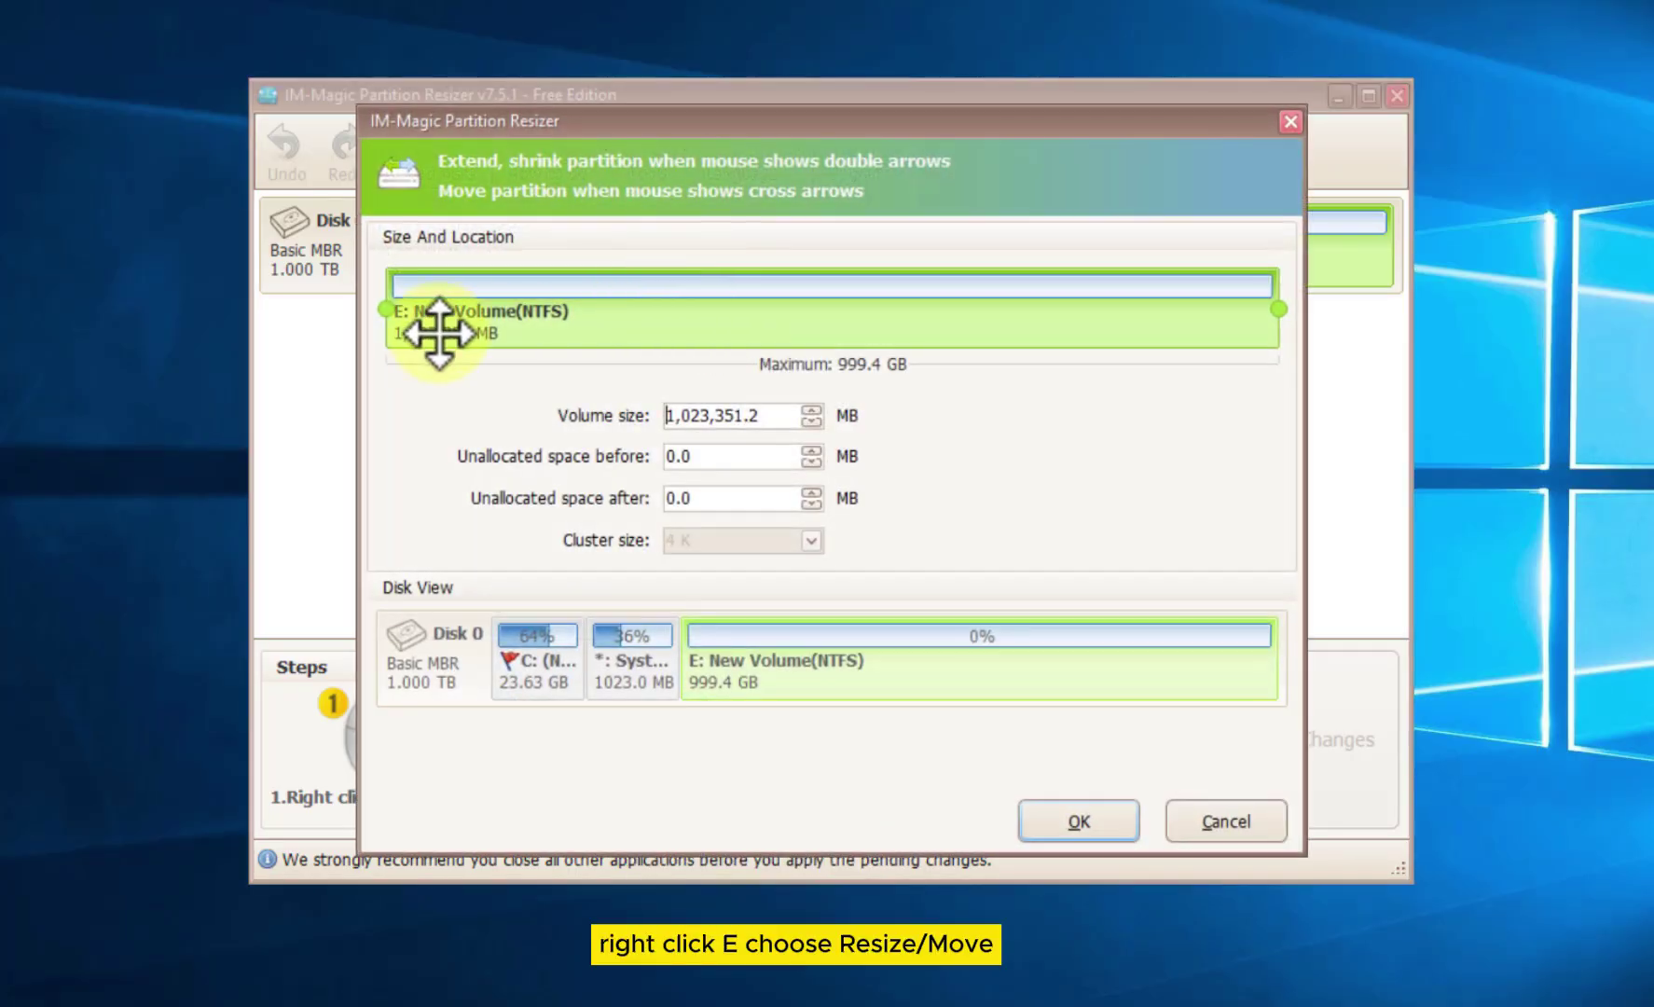
drag(369, 313, 530, 310)
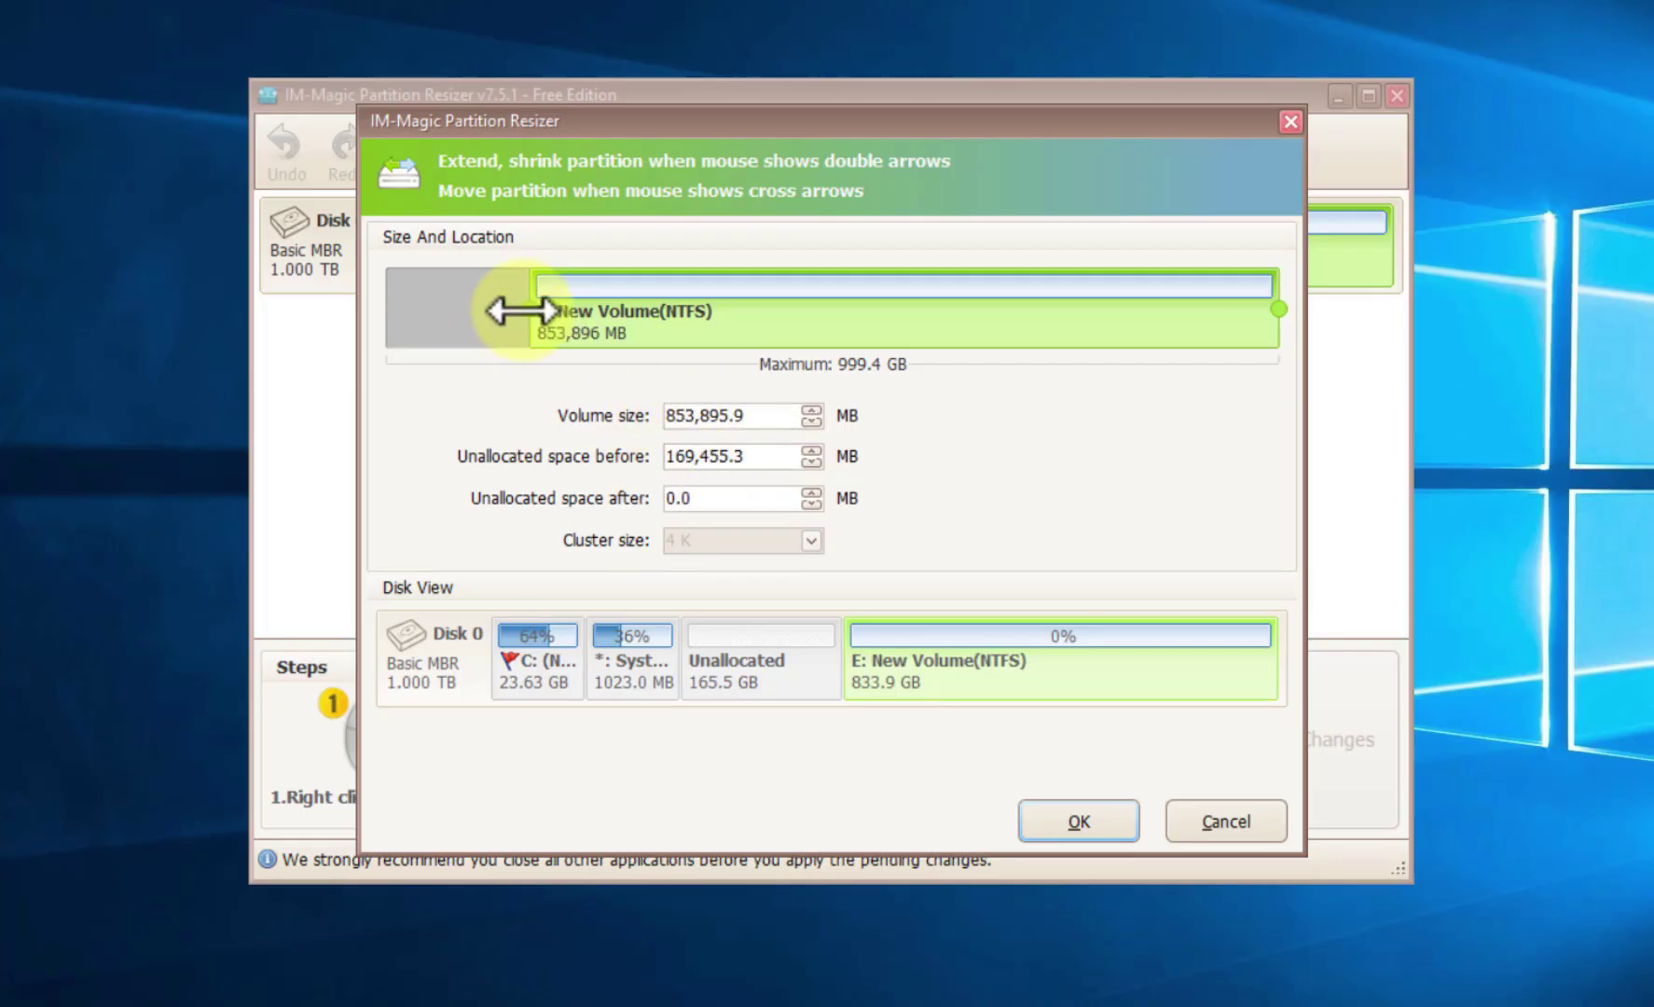
drag(516, 313, 556, 313)
click(1058, 833)
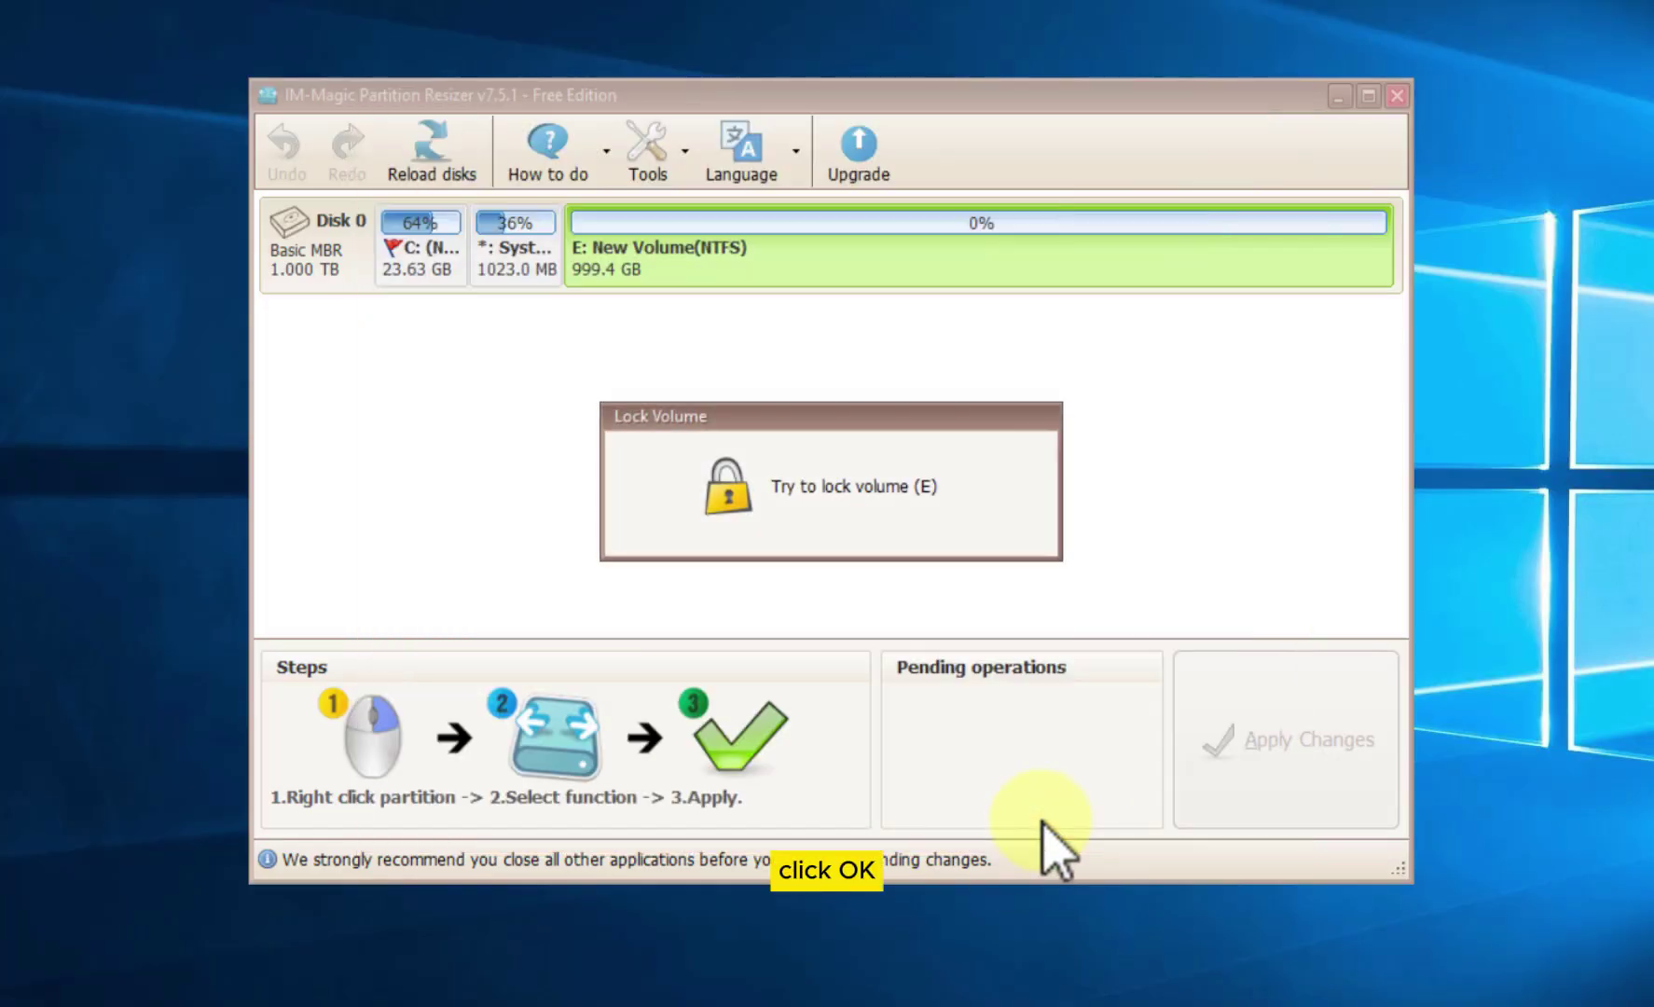
Move the 1023 MB system partition to the far right, beside E
click(520, 266)
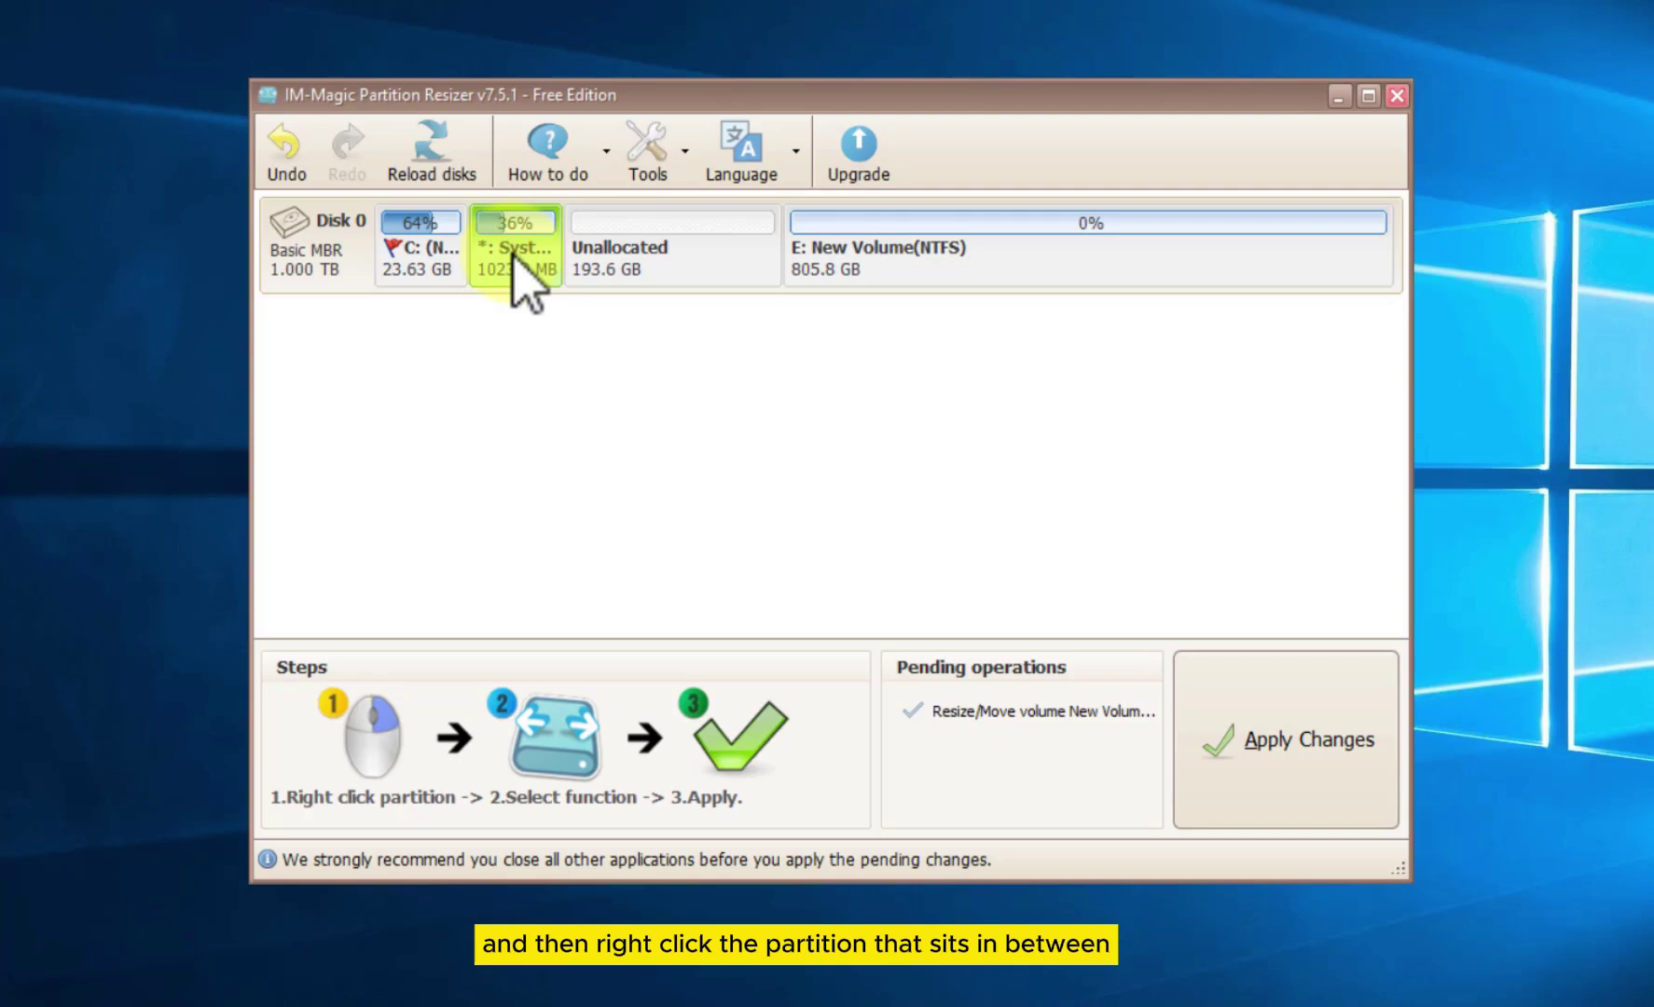
right_click(520, 265)
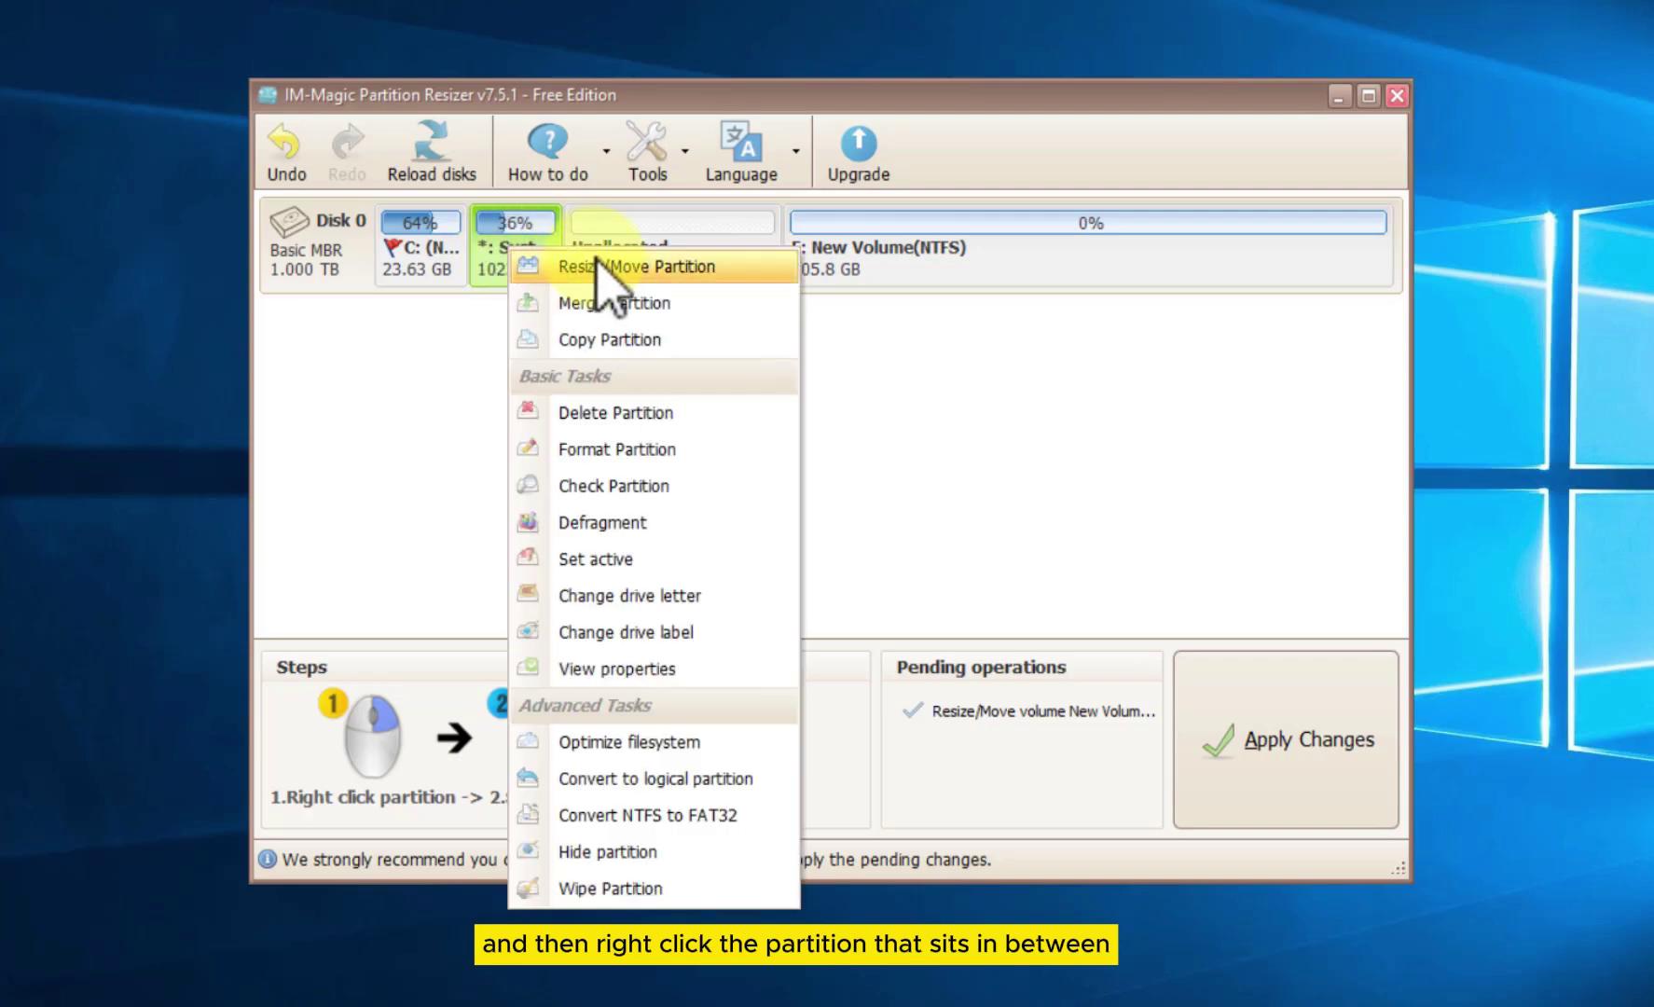
click(565, 271)
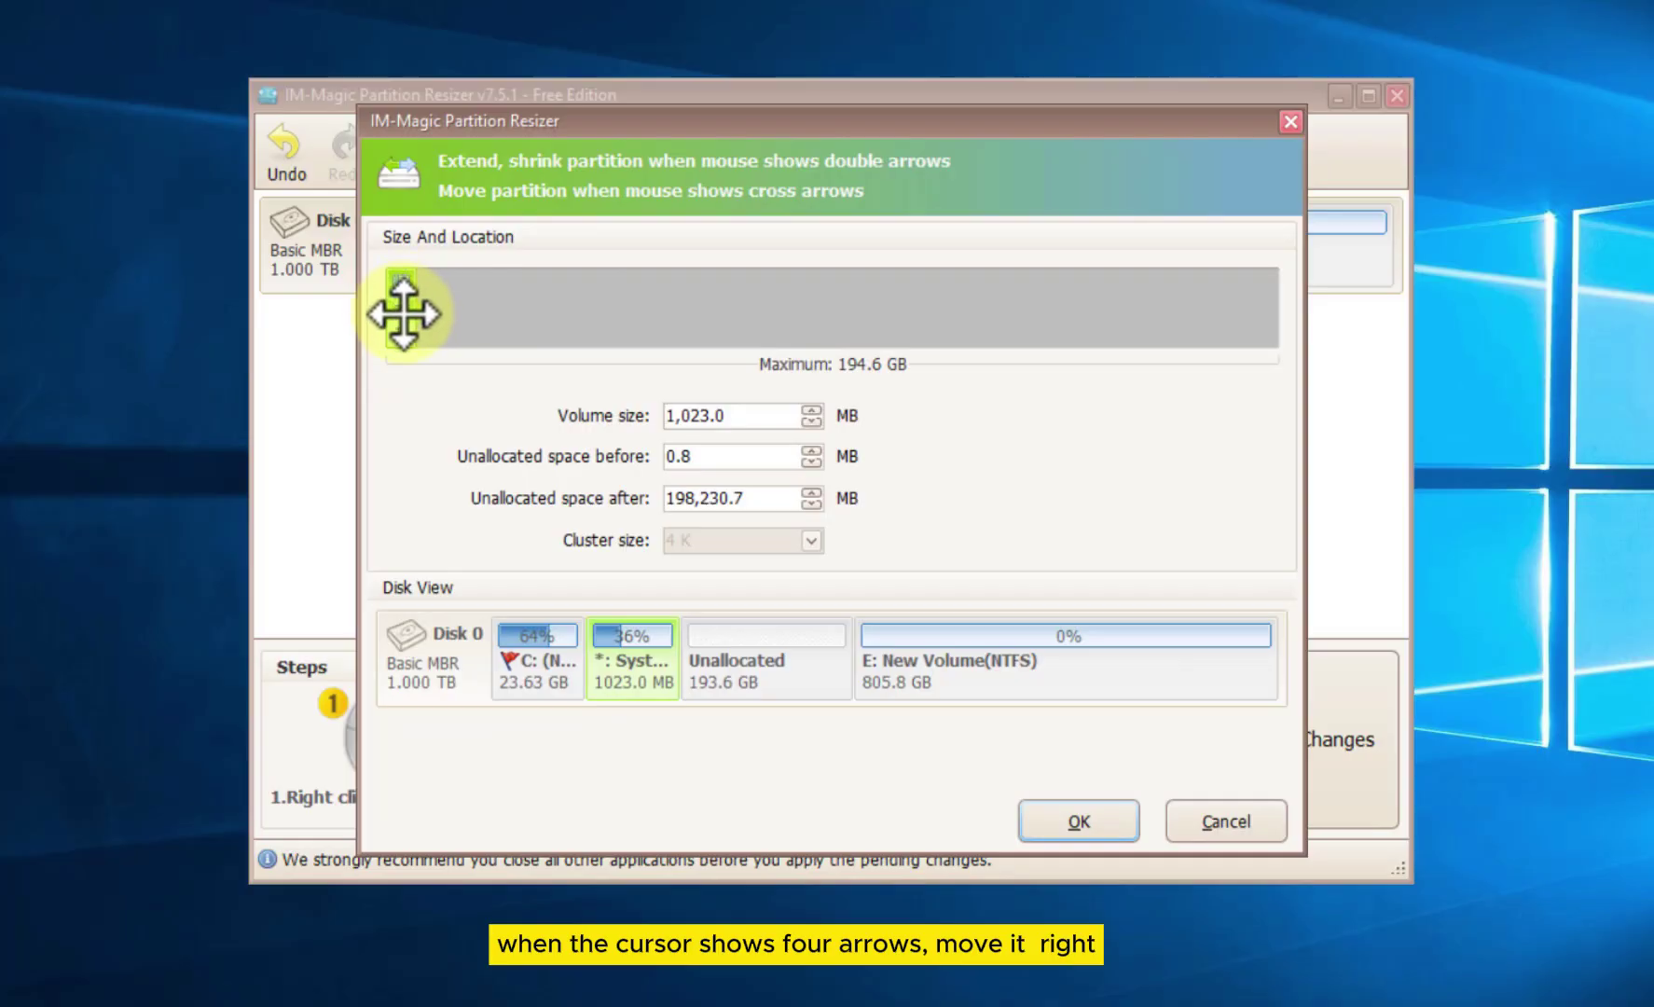
drag(402, 313, 1386, 333)
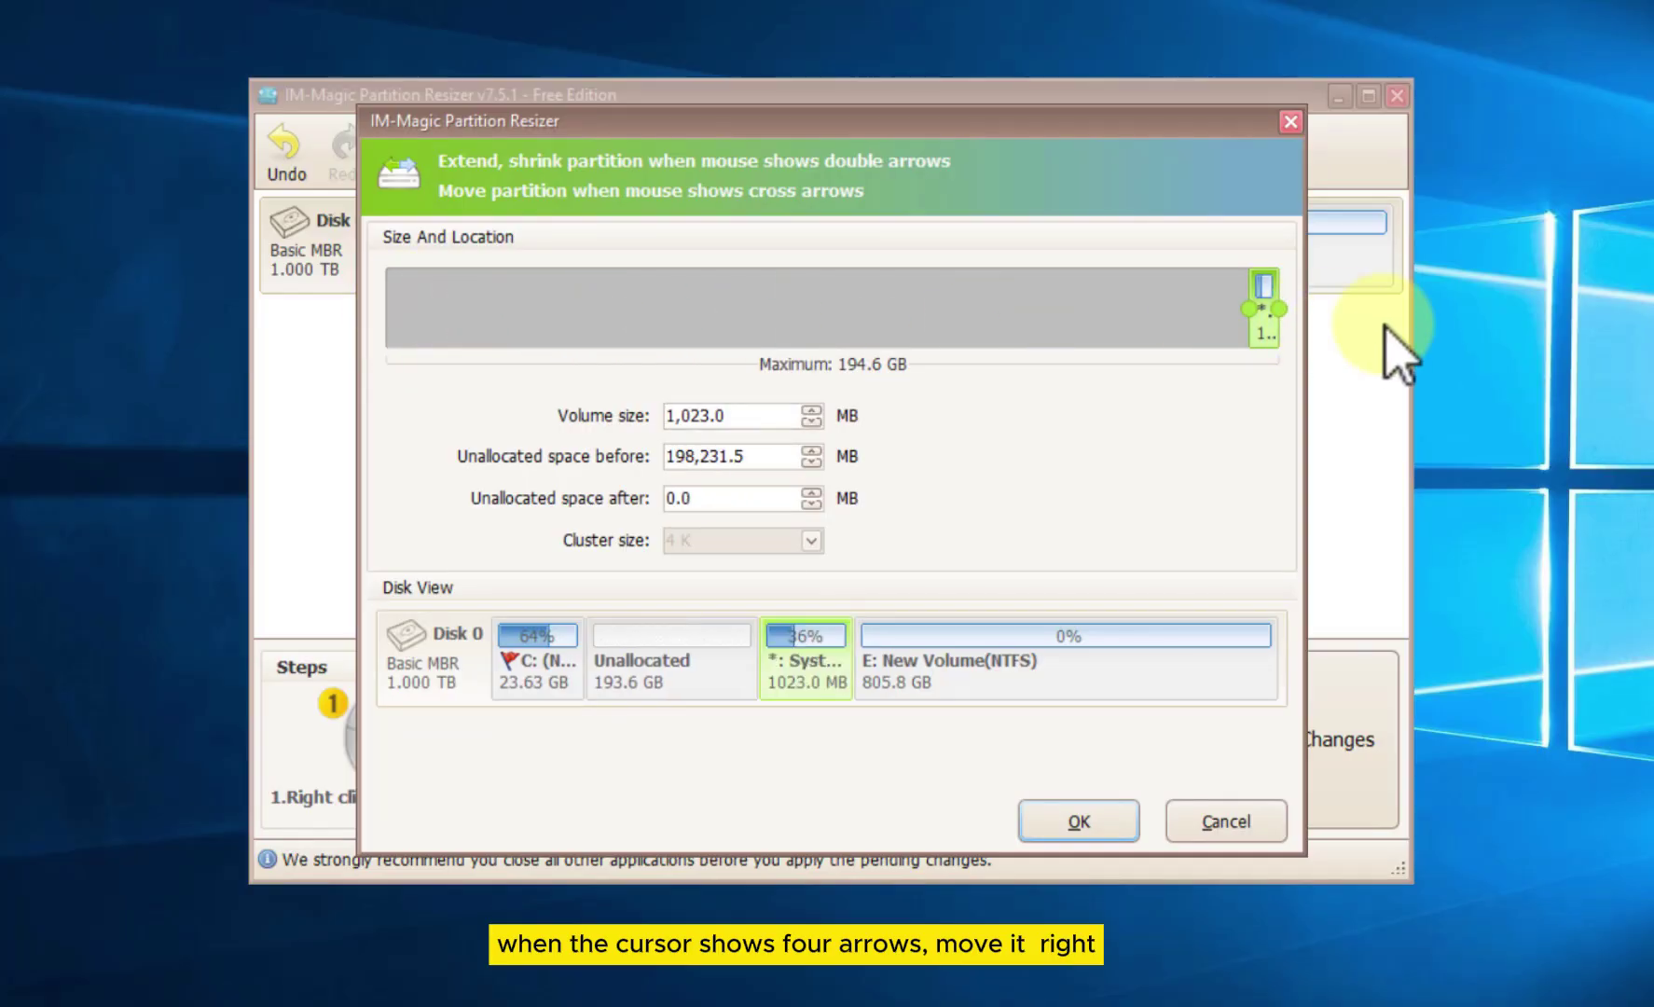
click(1079, 821)
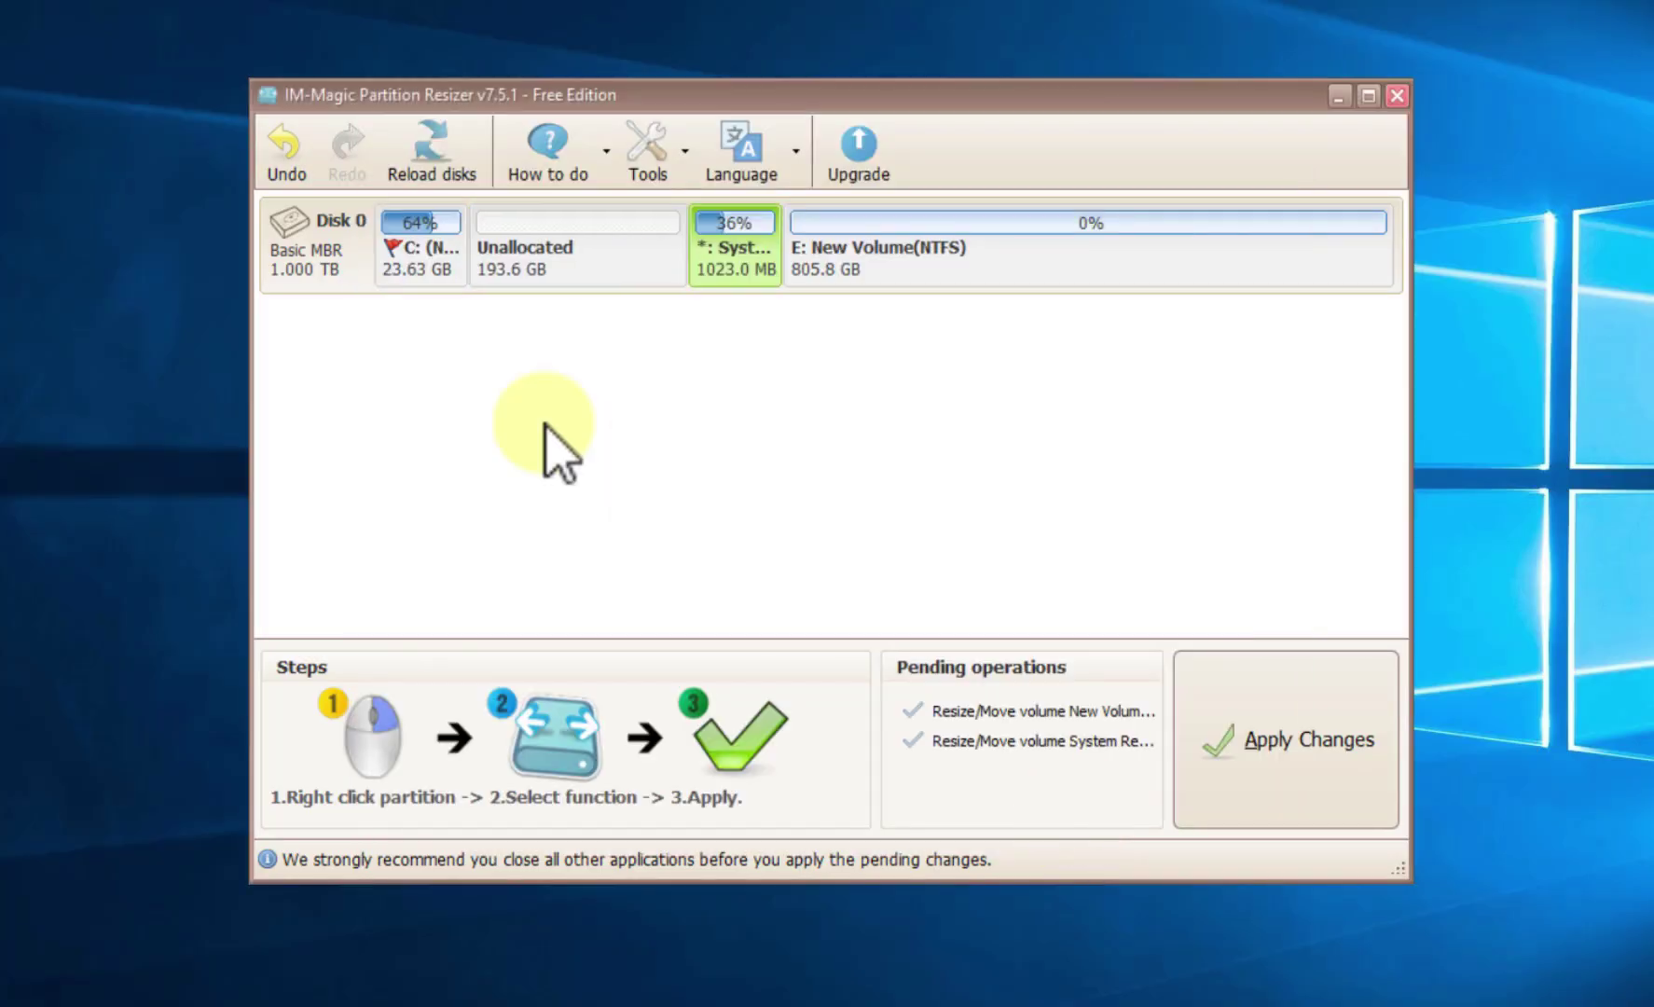
Extend C across all the unallocated space, growing it to 217.2 GB
click(439, 271)
right_click(416, 248)
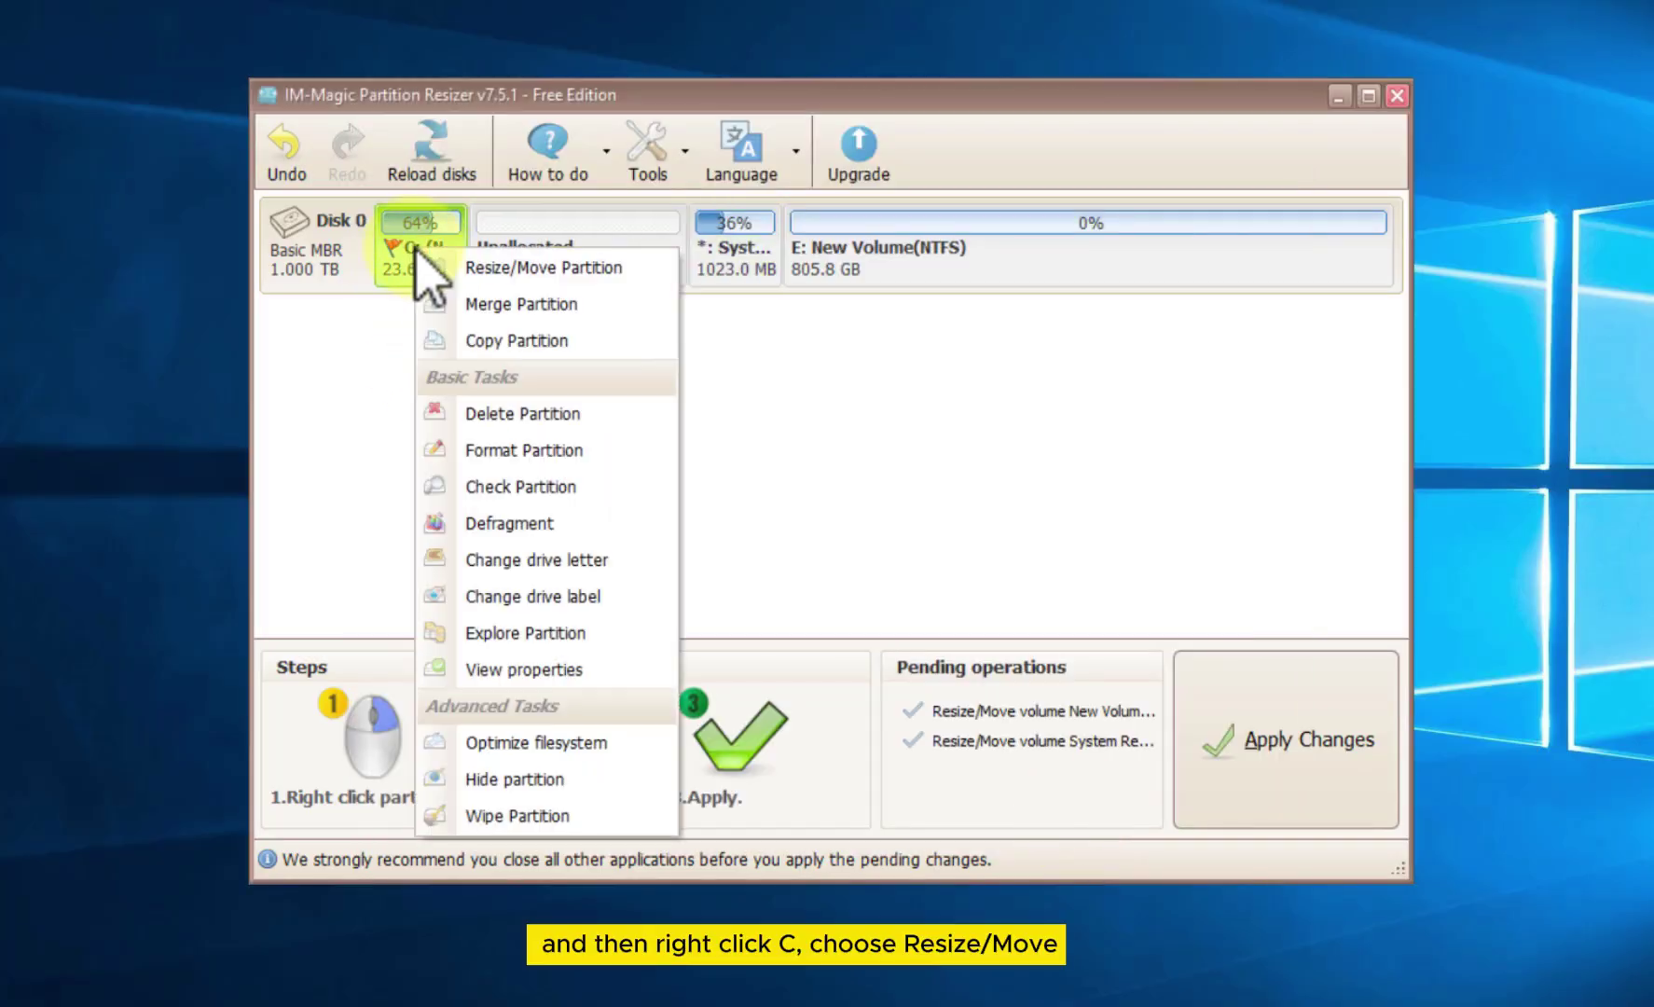
click(465, 269)
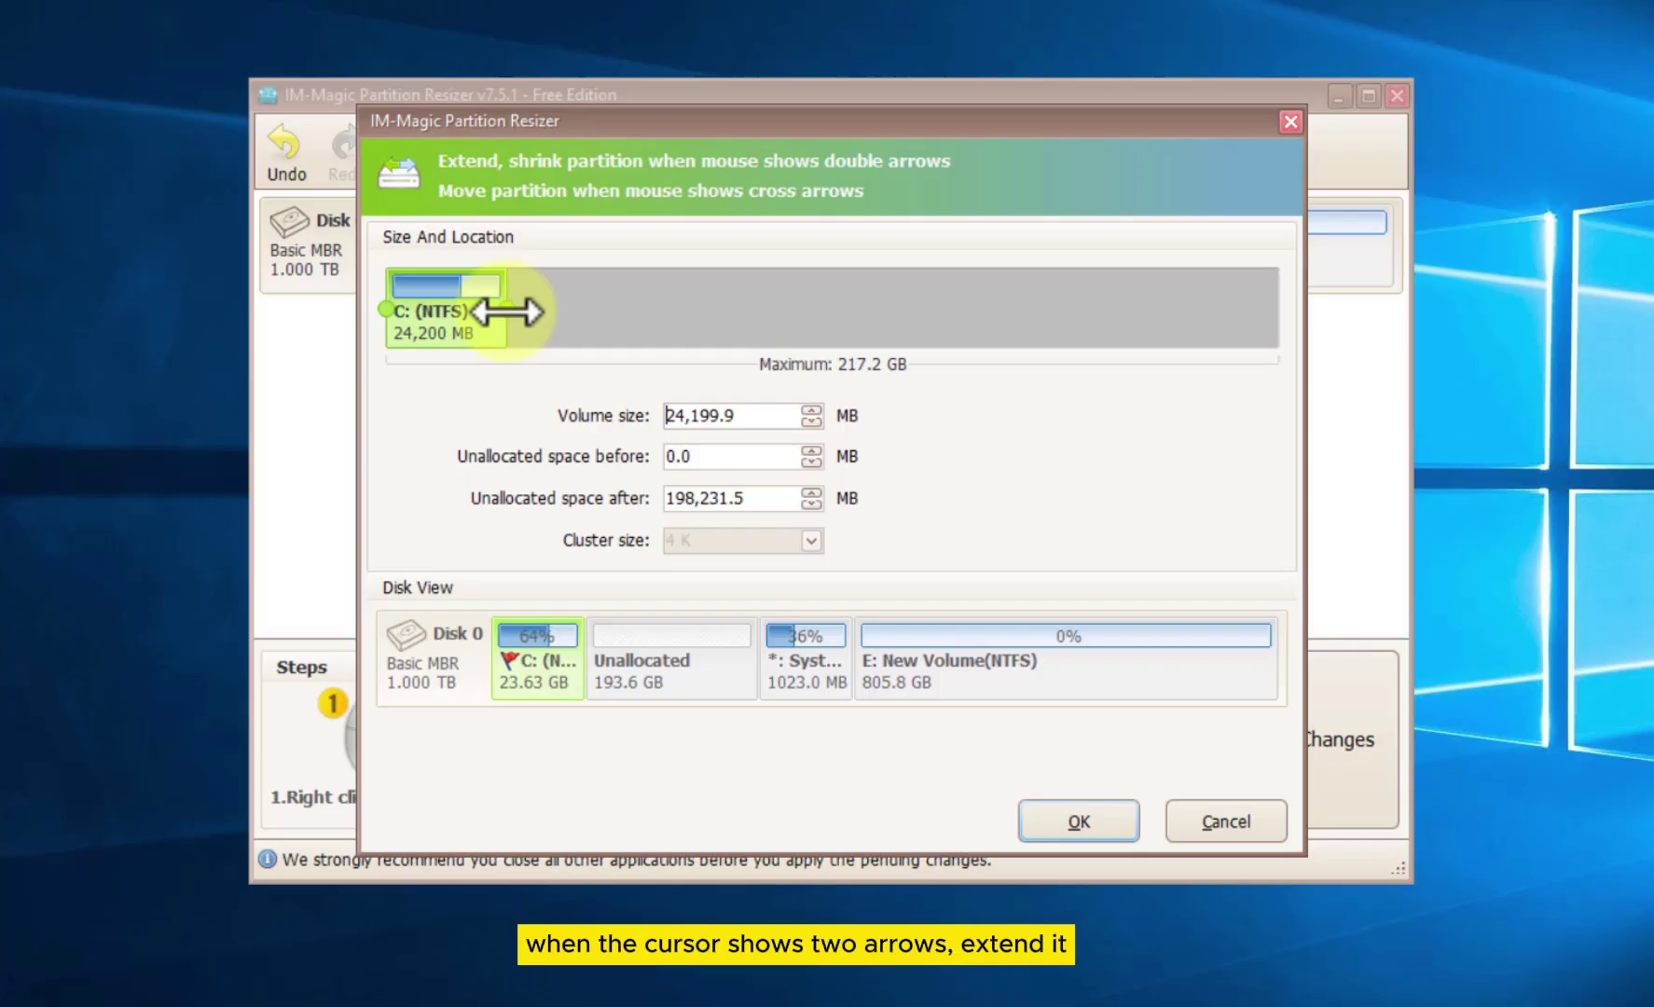
drag(507, 311, 1350, 338)
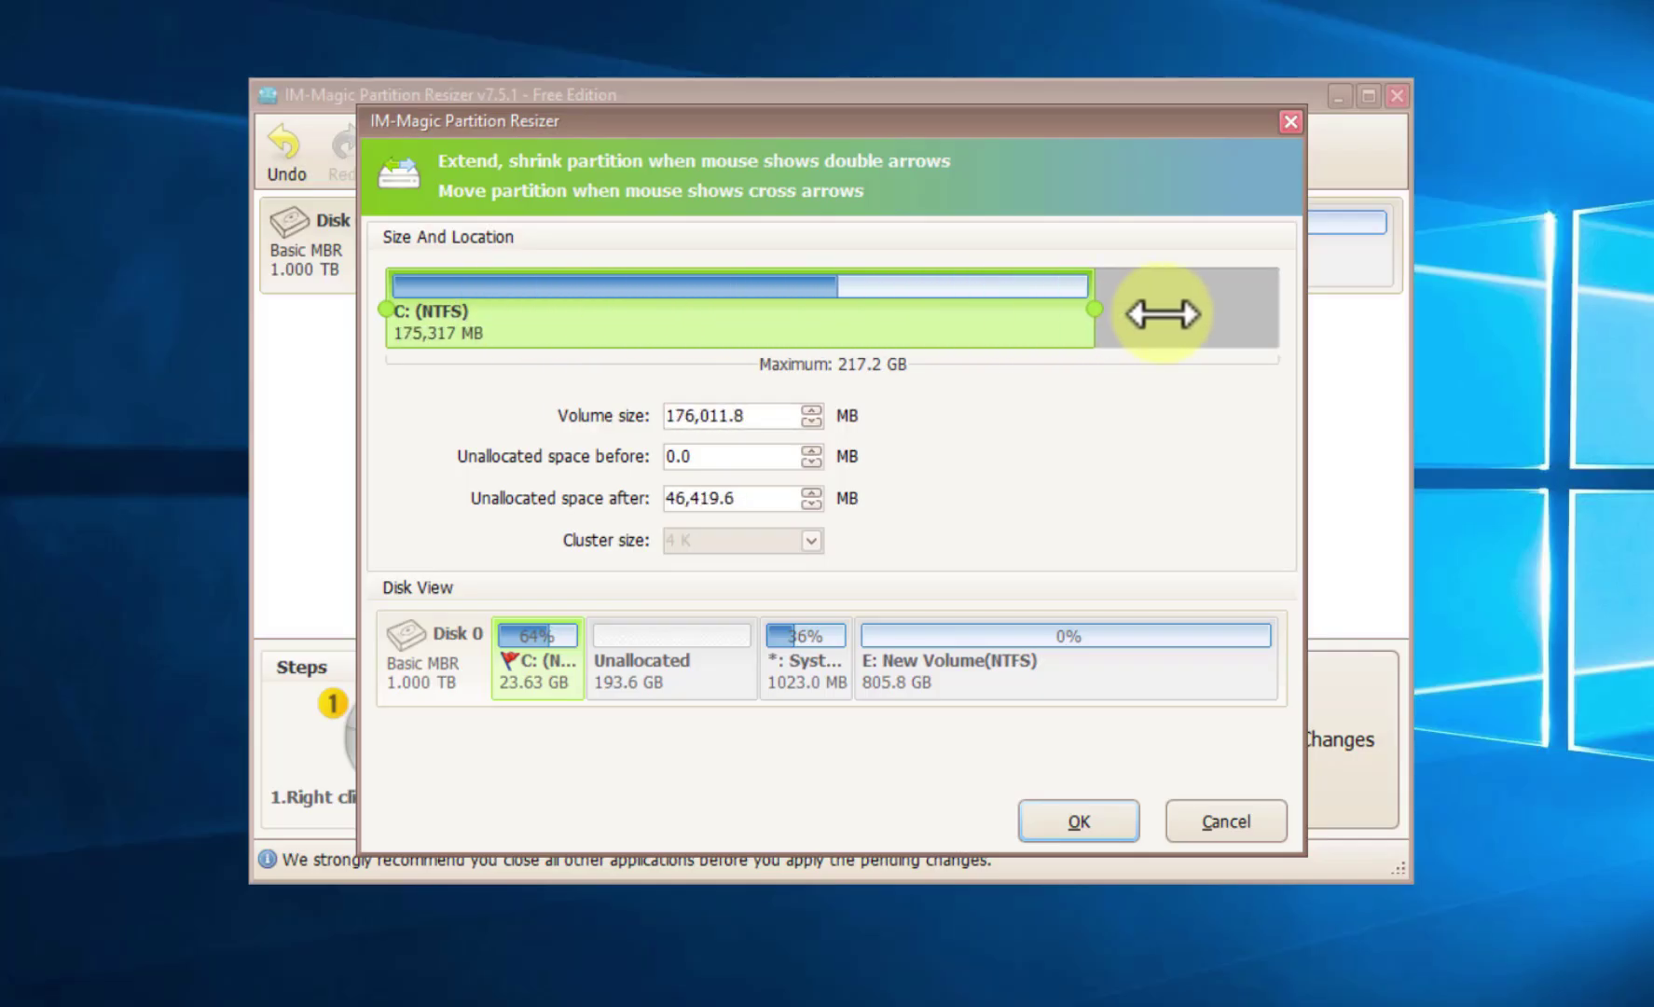
click(1073, 823)
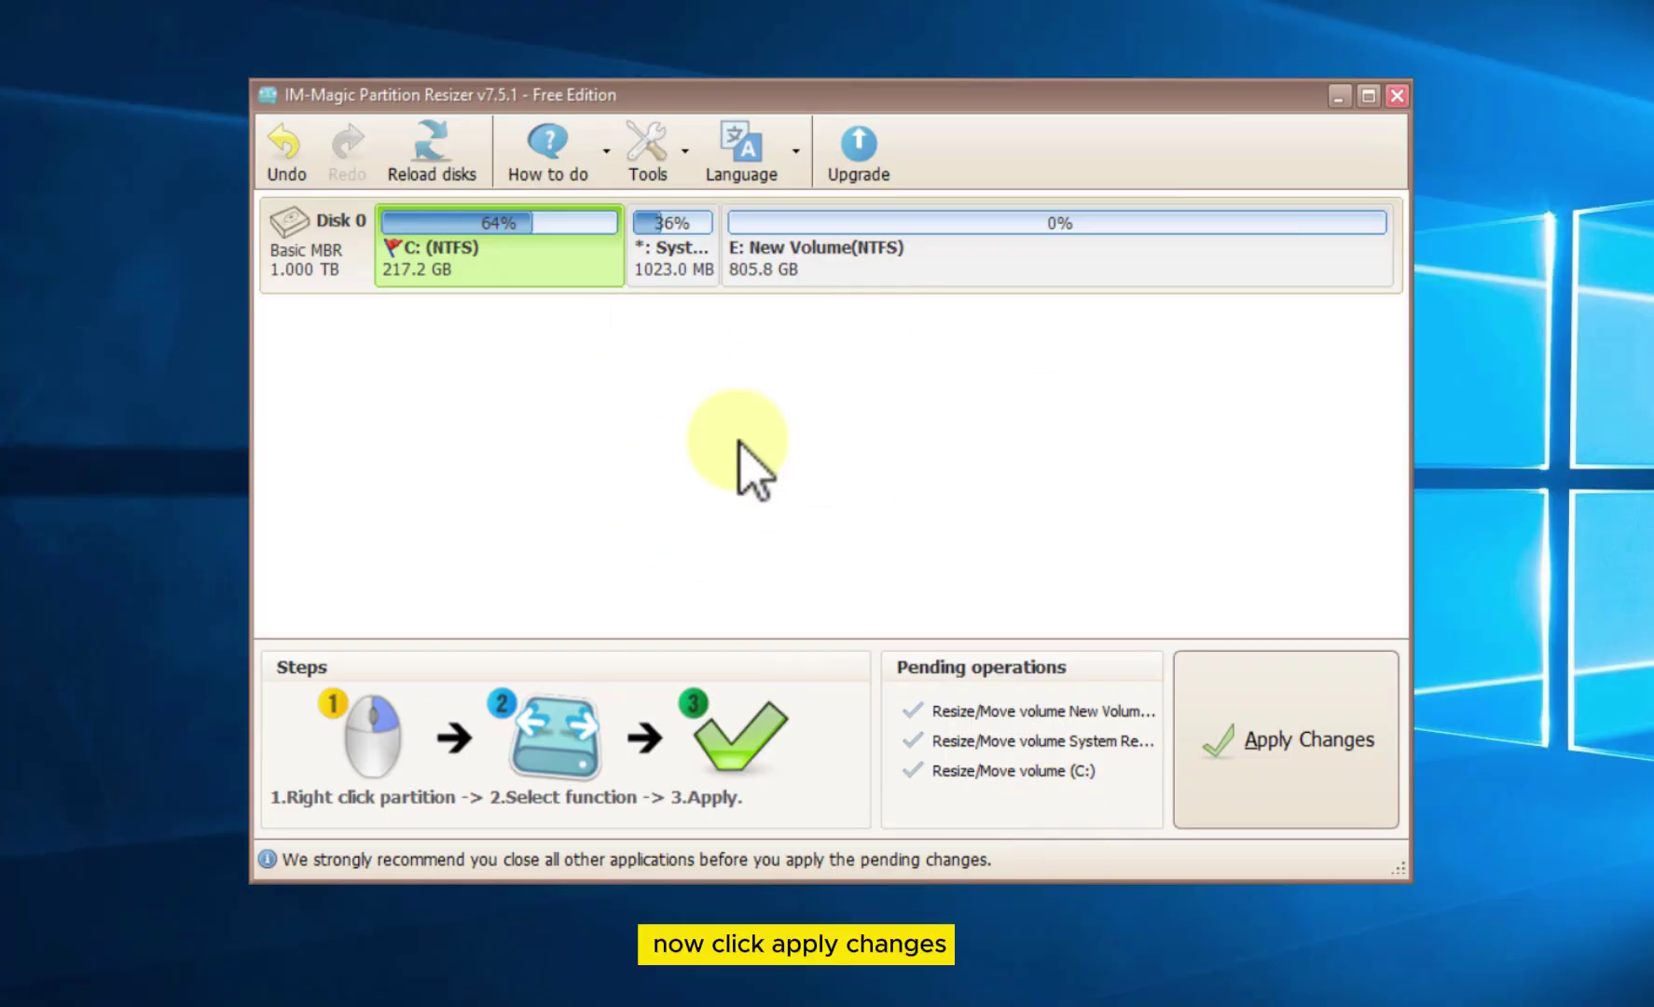
Apply all three pending partition operations, then bring up the Start admin menu
click(1260, 761)
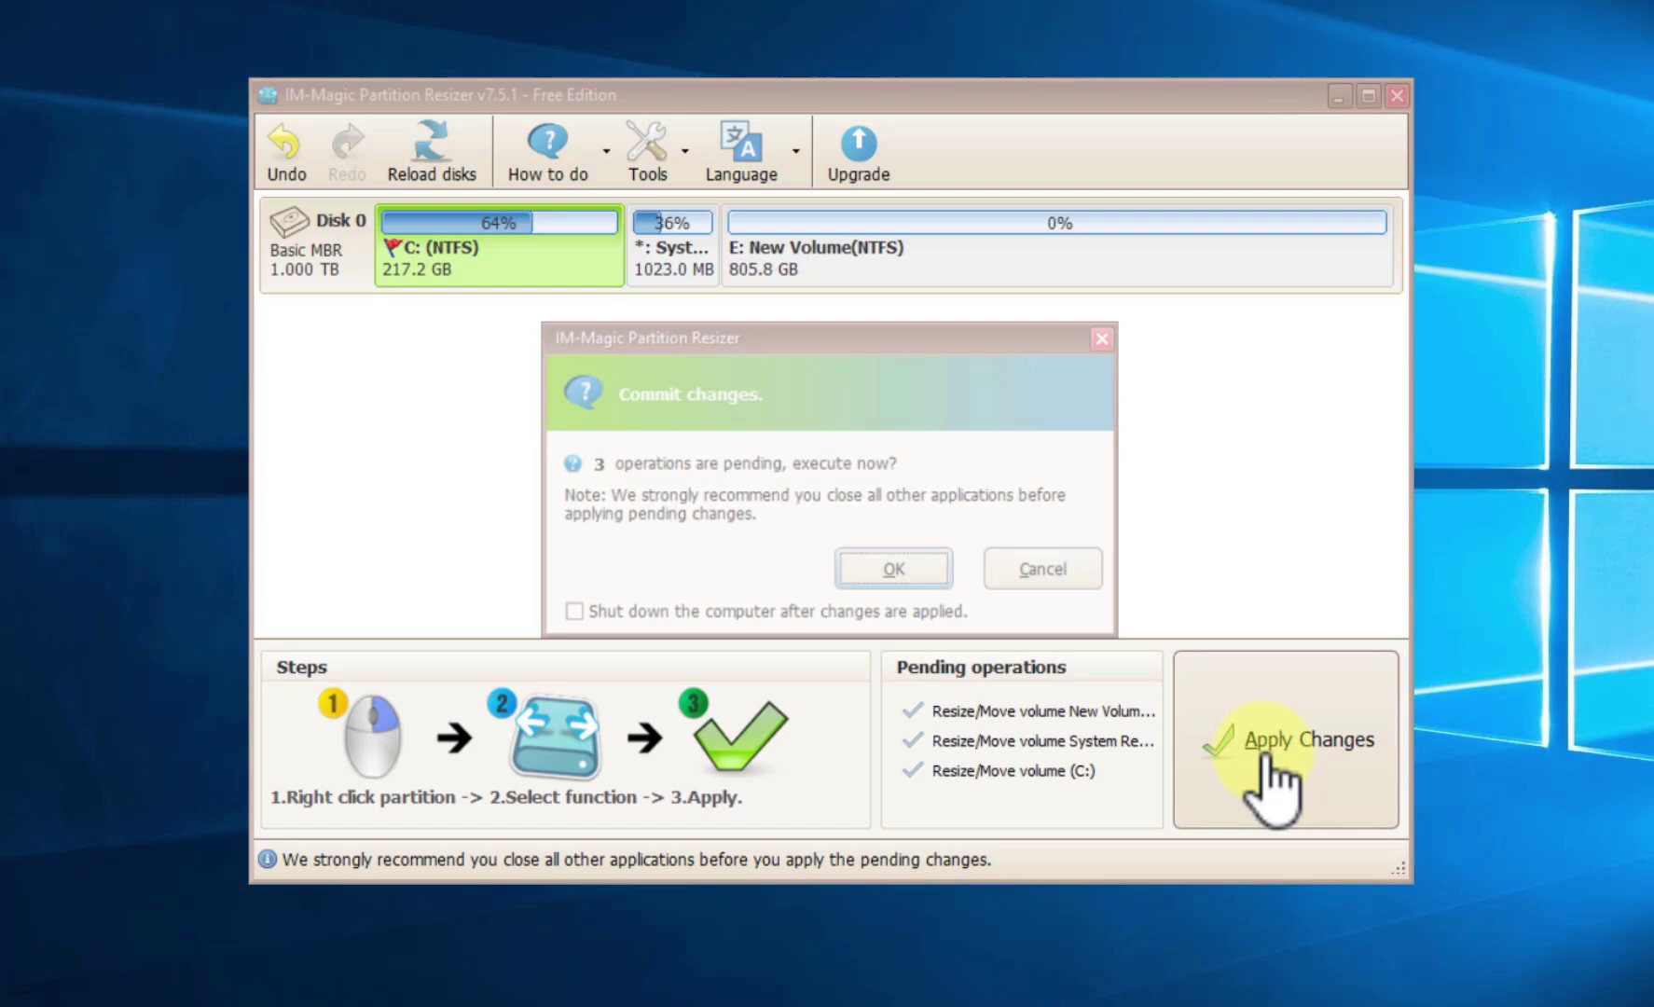
click(878, 575)
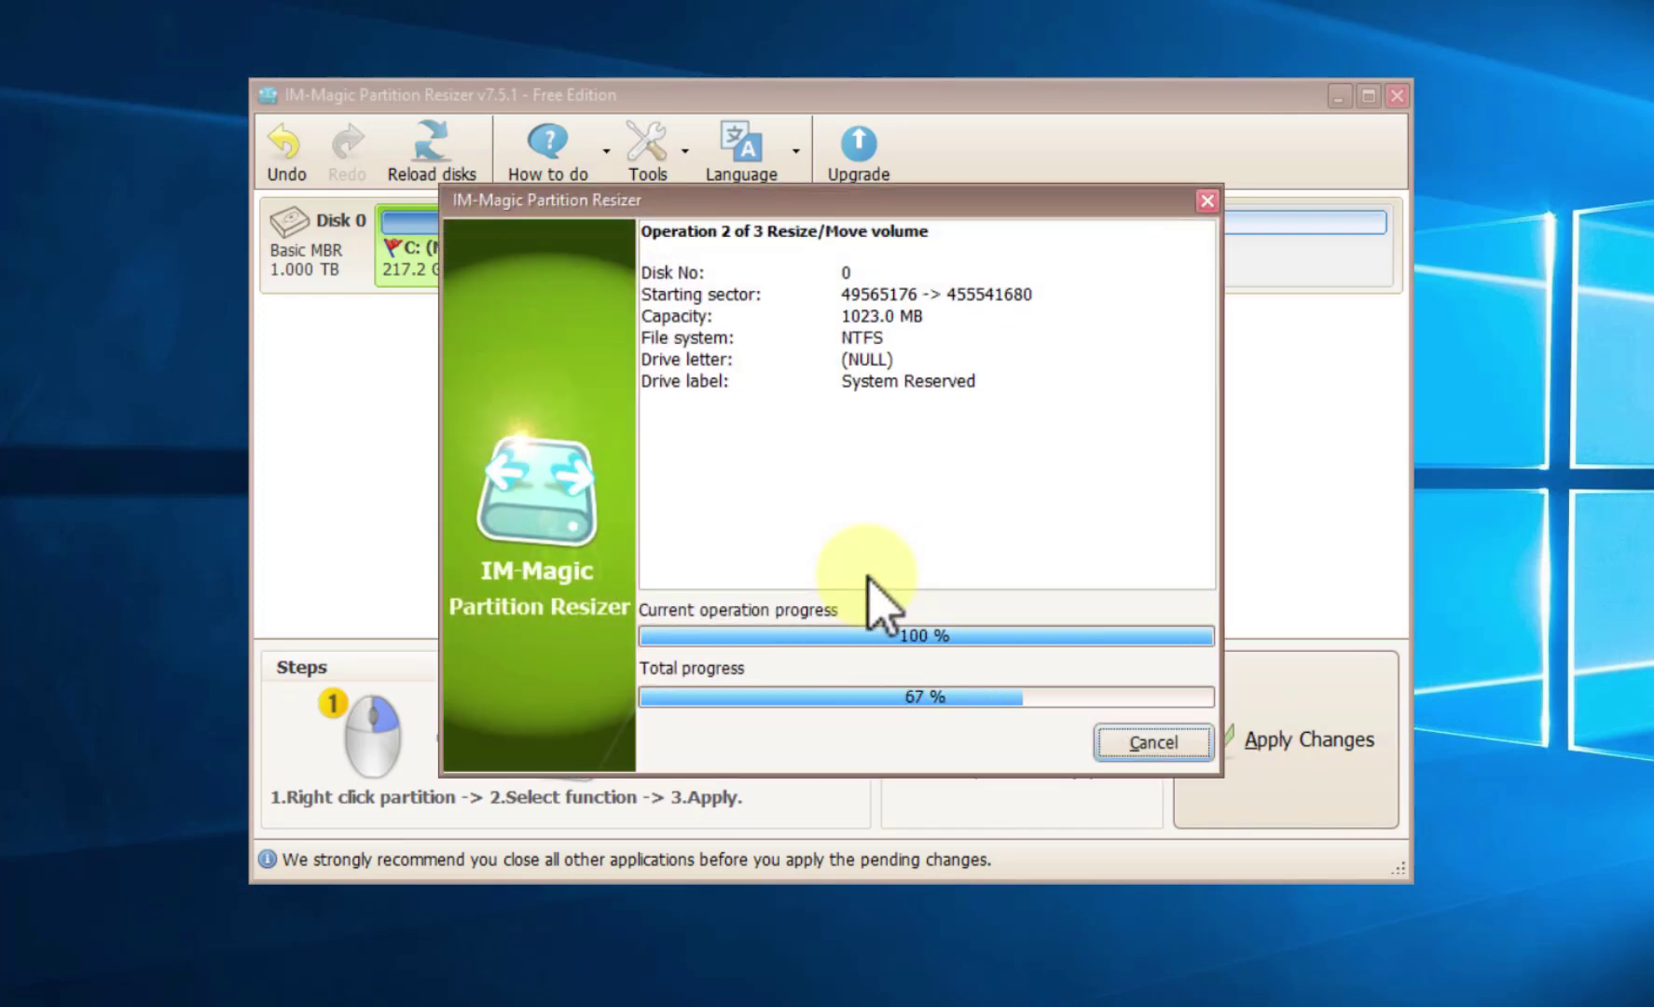
click(831, 530)
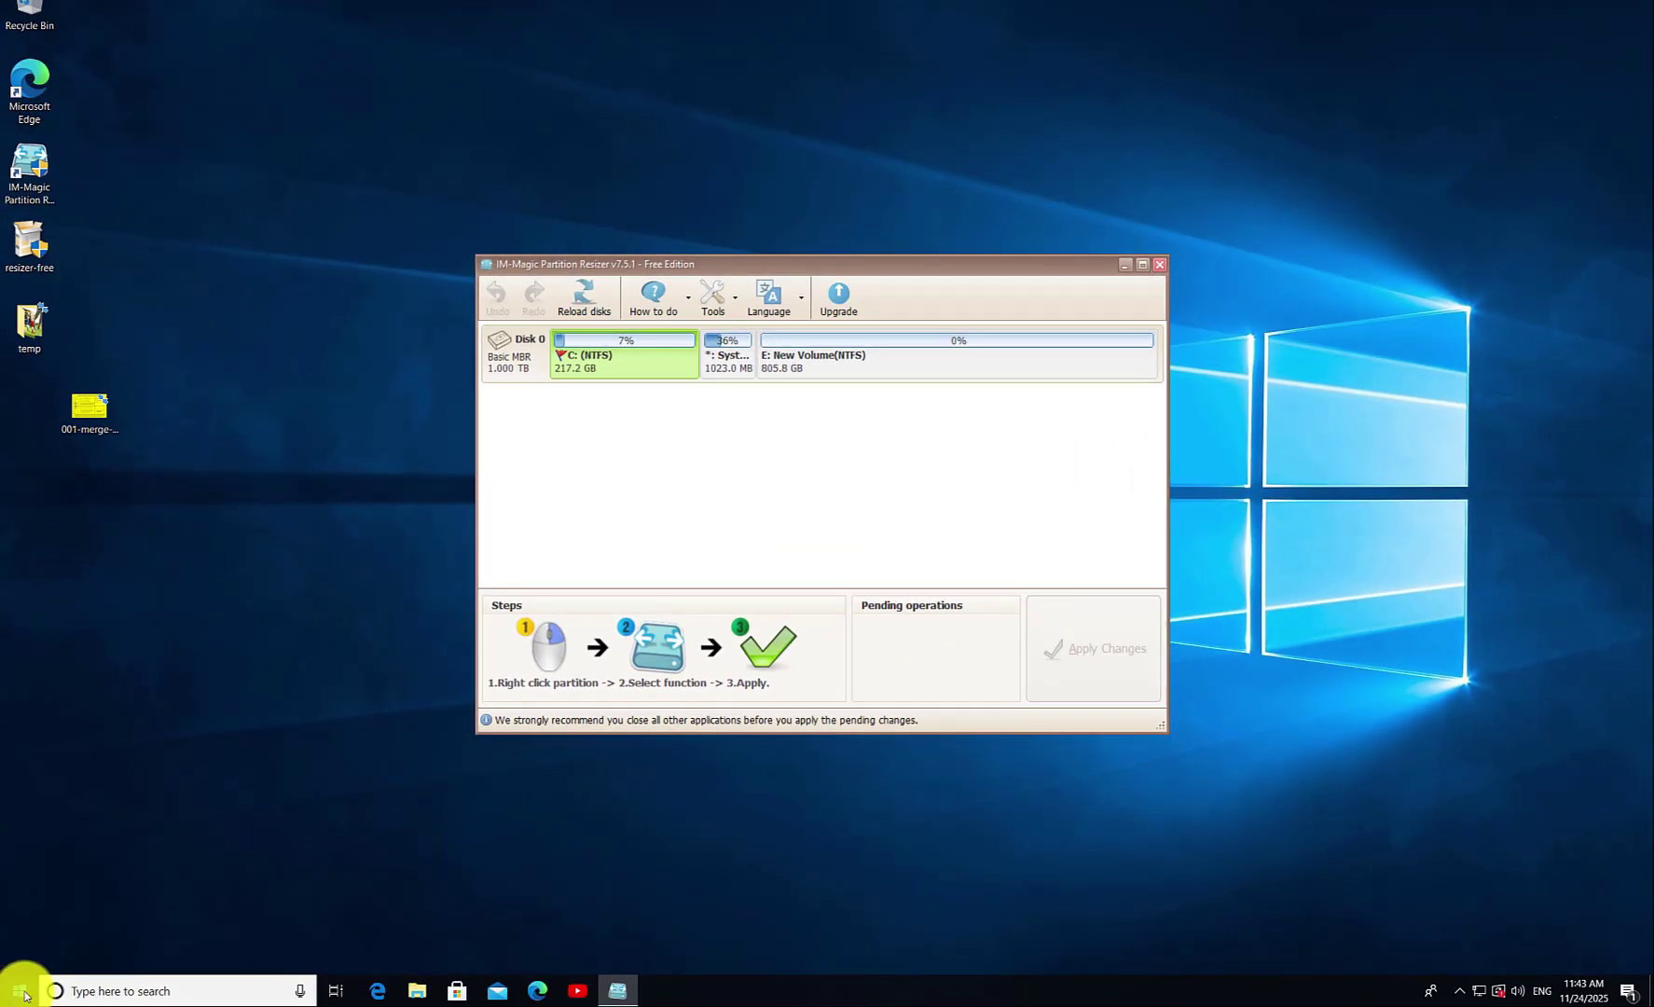
right_click(19, 990)
Check C at 217.22 GB and E at 805.78 GB in Disk Management, then close it
click(89, 697)
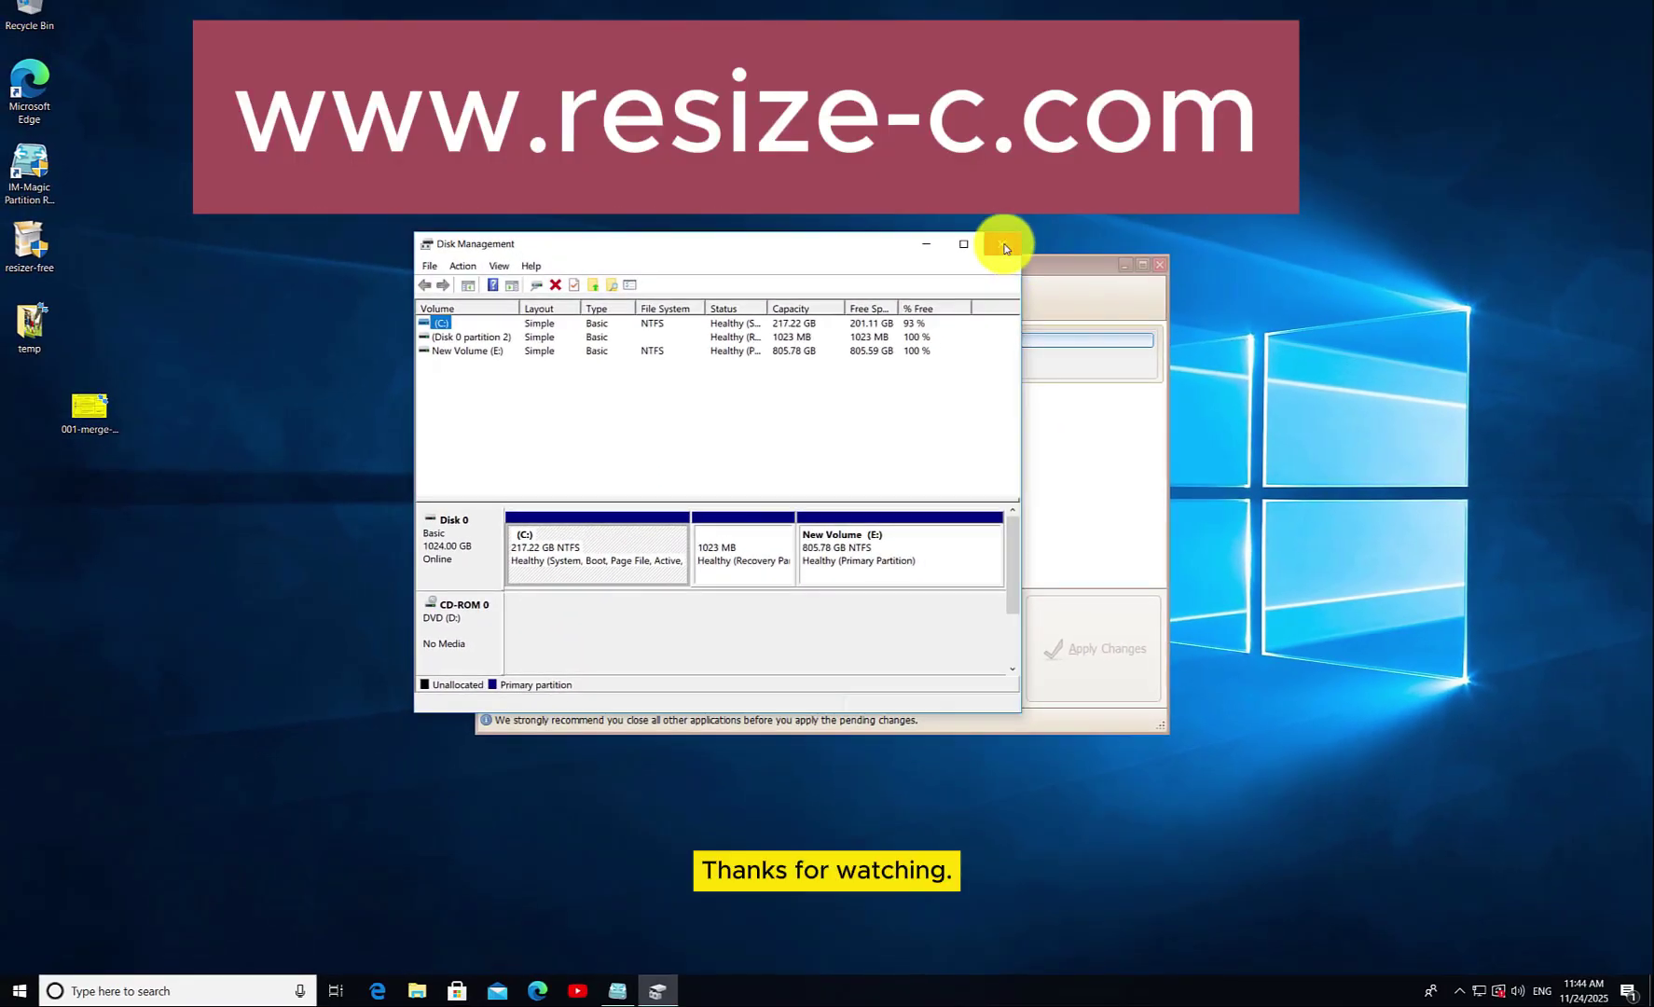
click(1006, 246)
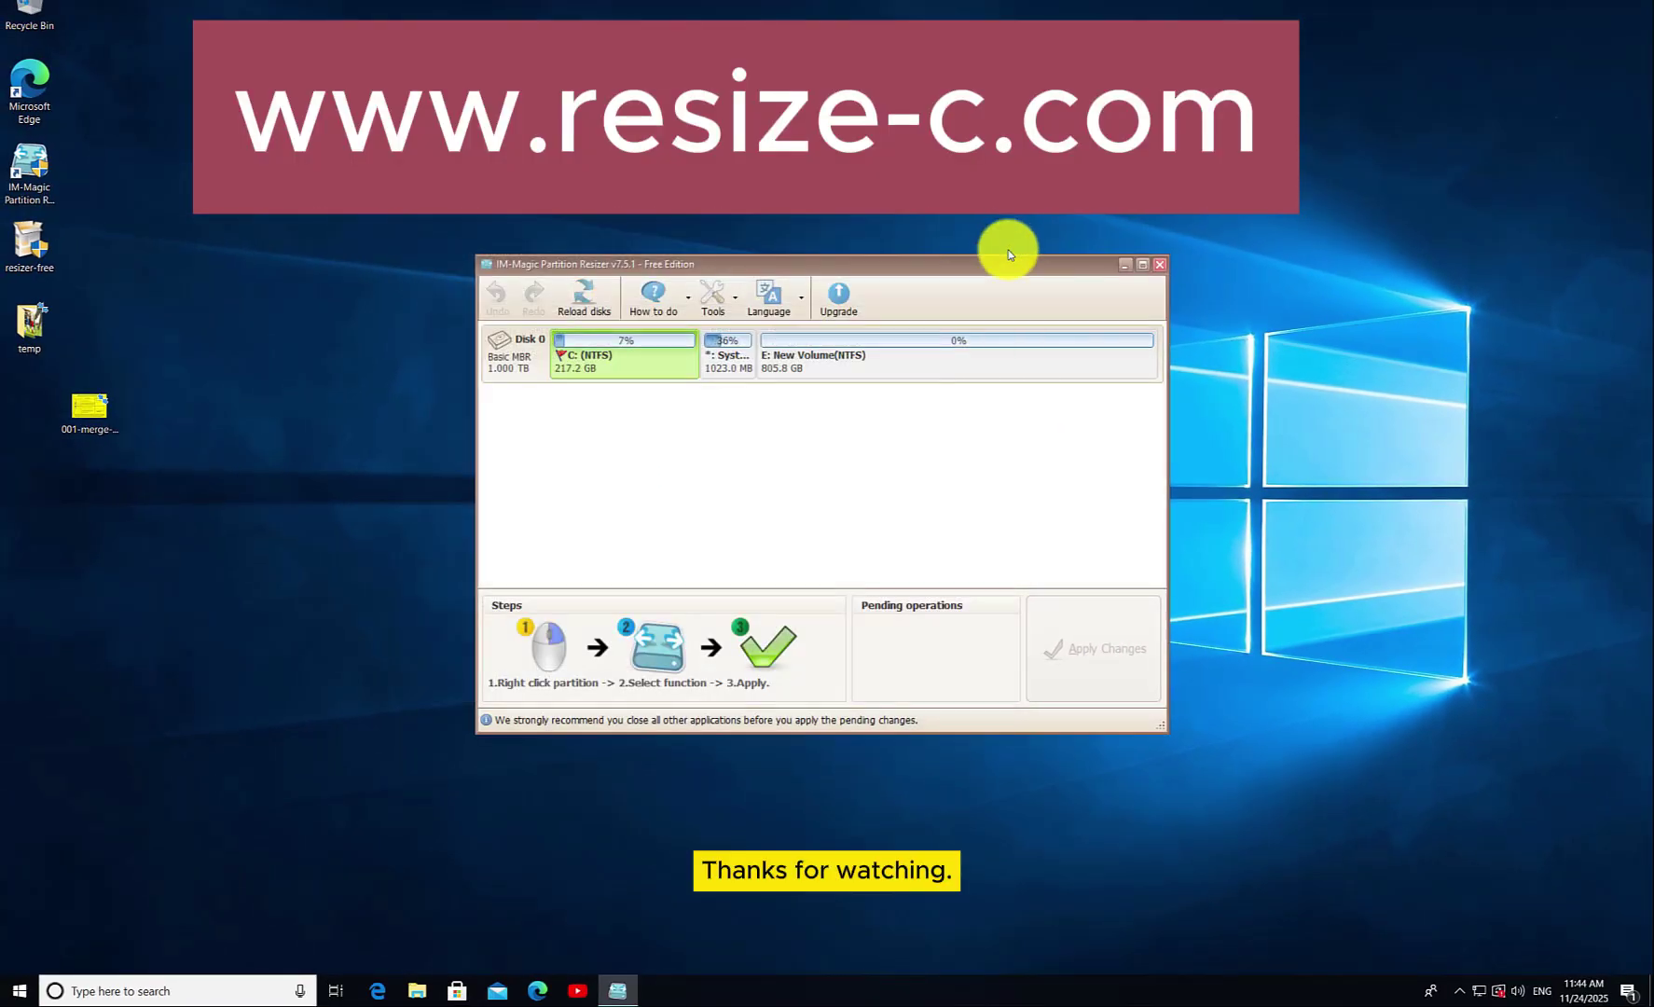